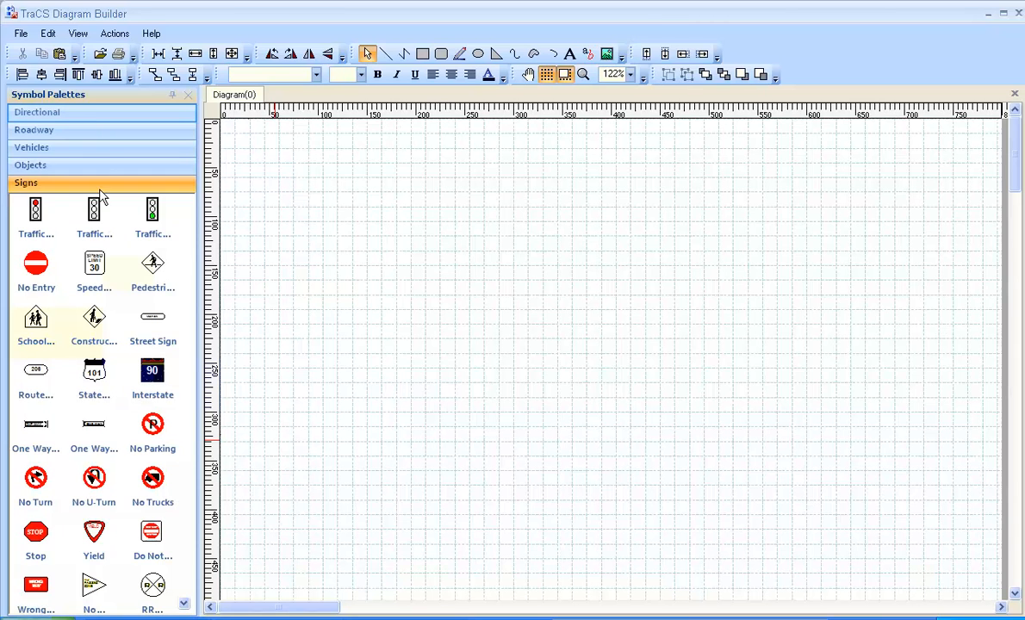
Step: Look through the Directional, Roadway, Vehicles, Objects and Signs symbol palettes
left_click(99, 120)
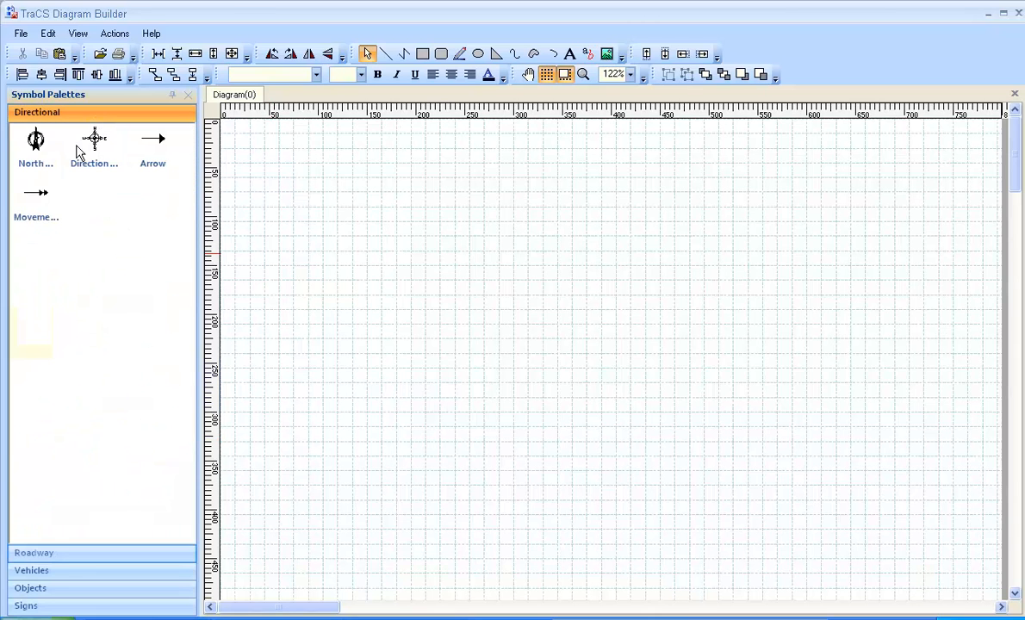
left_click(51, 555)
left_click(53, 574)
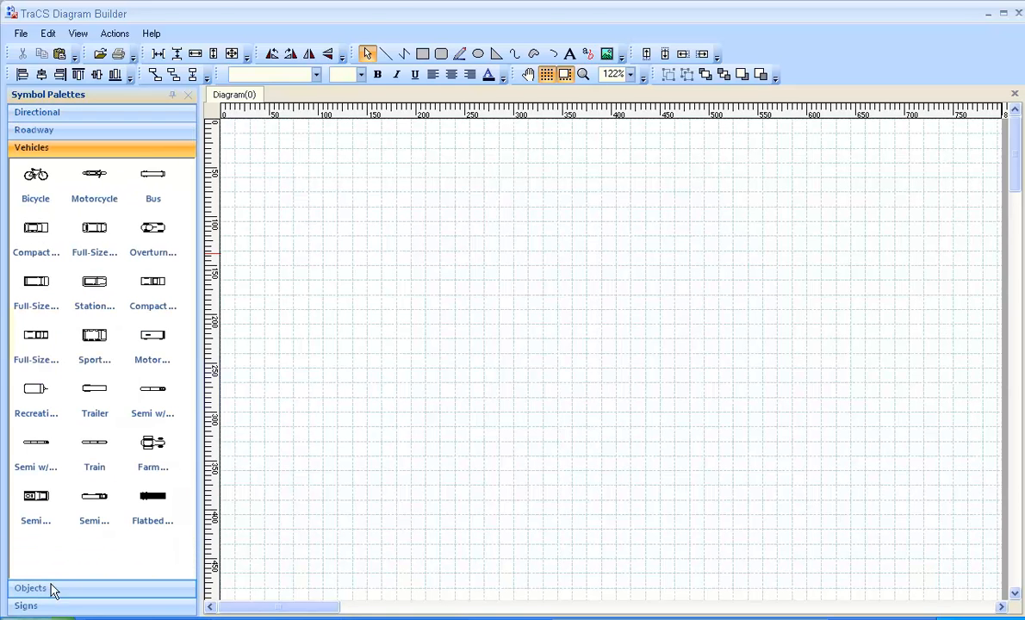
left_click(50, 589)
left_click(52, 607)
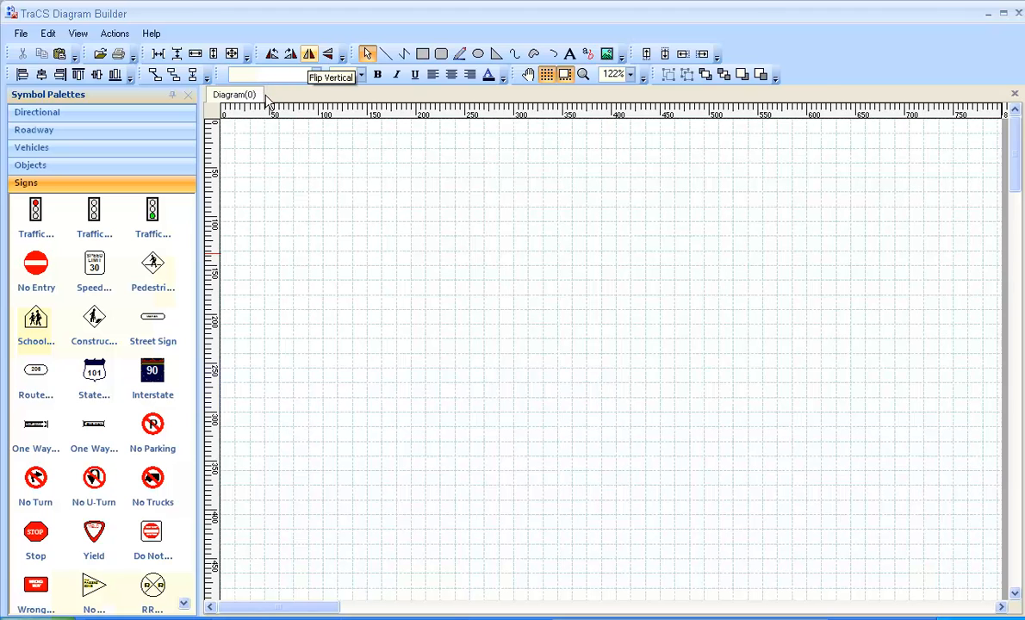
Step: Turn off grid snapping and hide the grid on the drawing canvas
left_click(565, 76)
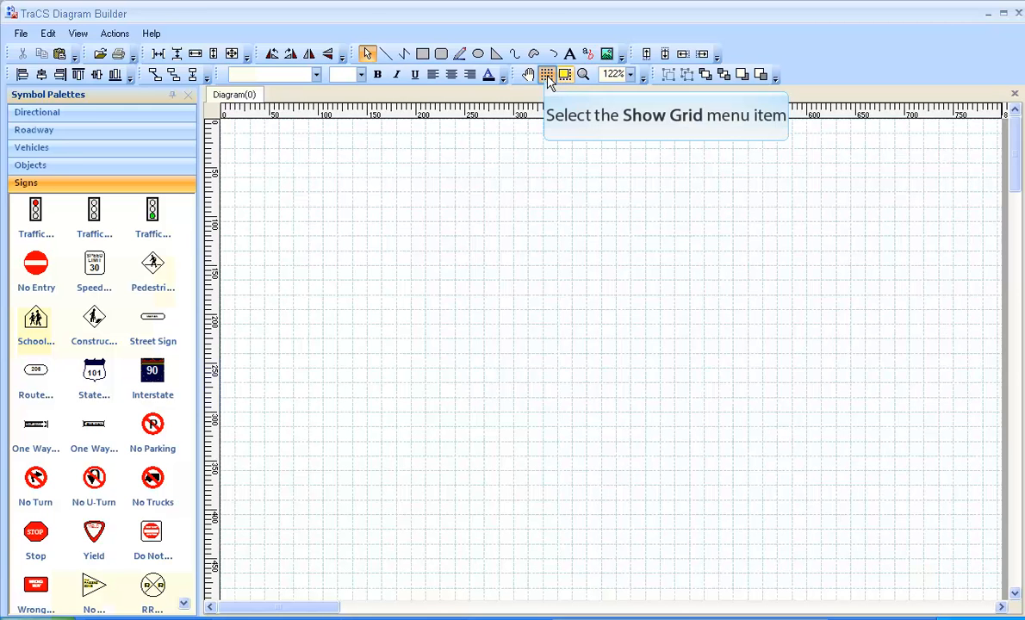
left_click(545, 80)
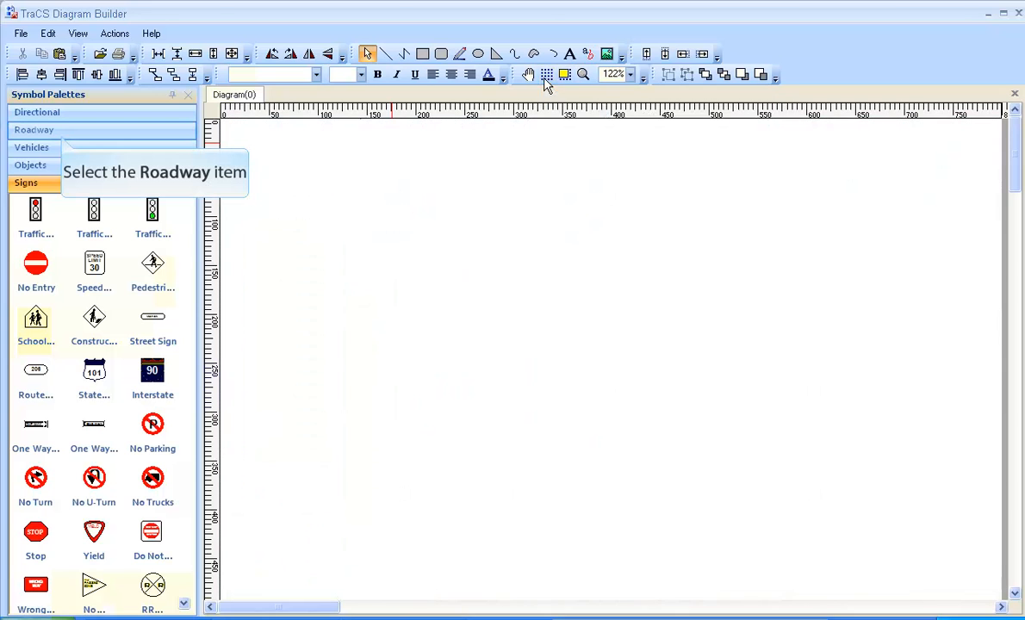
Step: Place the 4-Way 2-lane roadway symbol with centre lane dashes on the canvas and enlarge it to about 390 by 330 ruler units
left_click(63, 130)
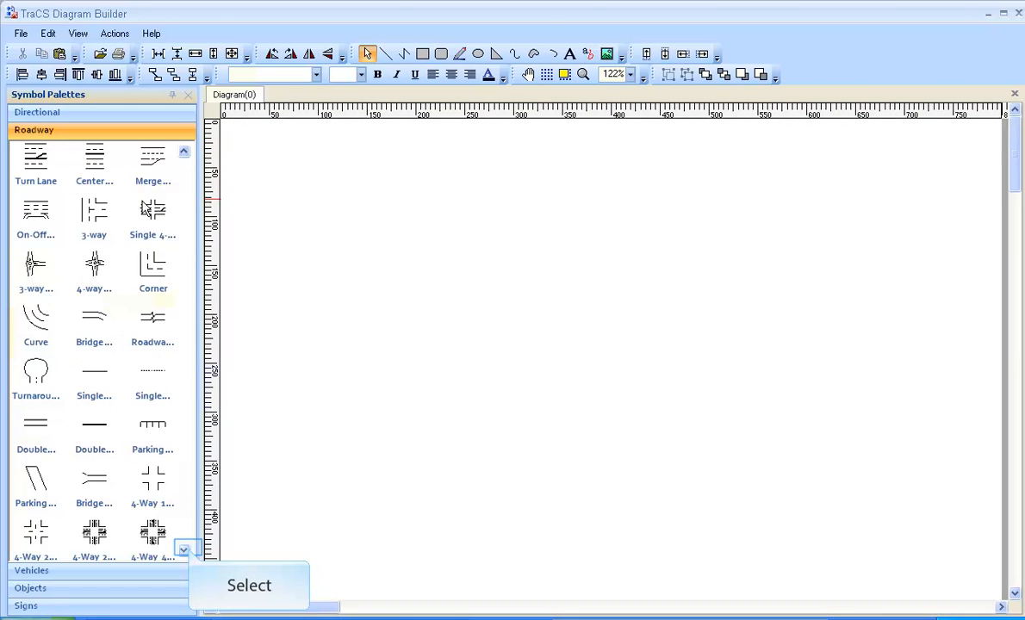
left_click(187, 551)
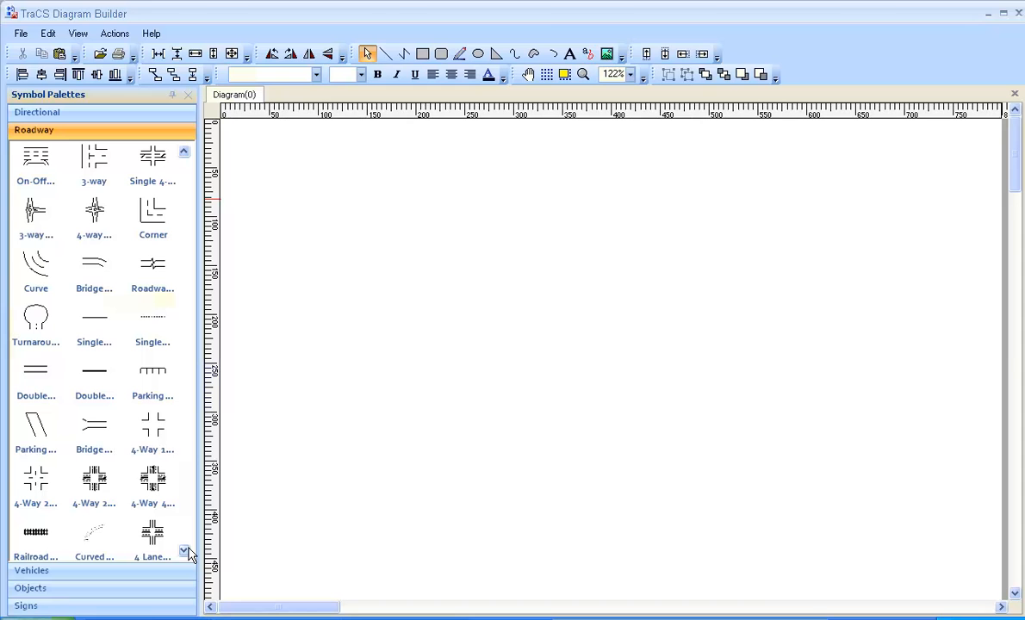
left_click_drag(44, 486, 550, 211)
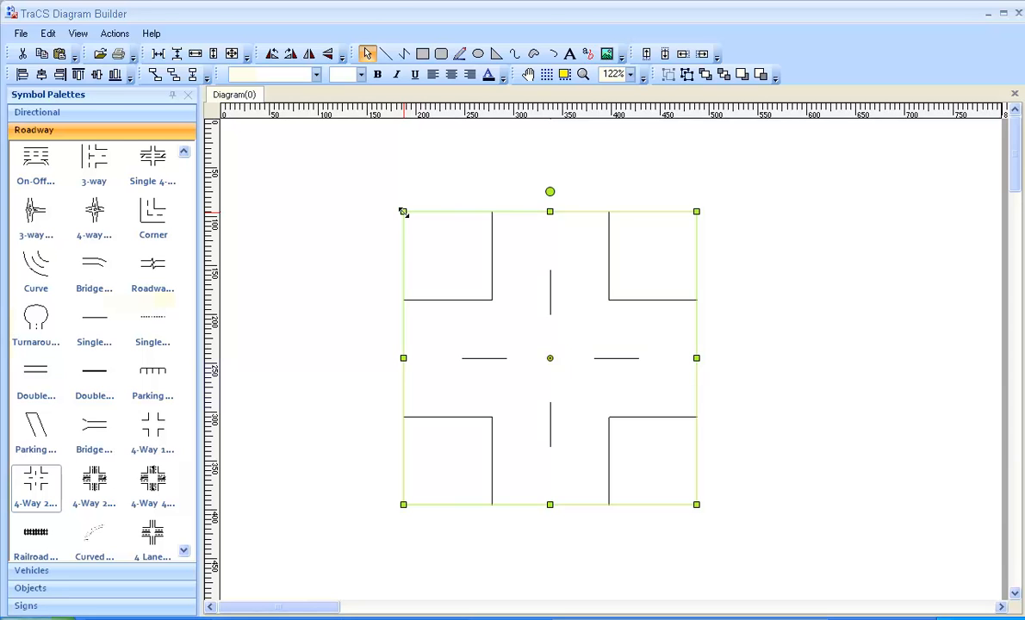
left_click_drag(321, 184, 313, 179)
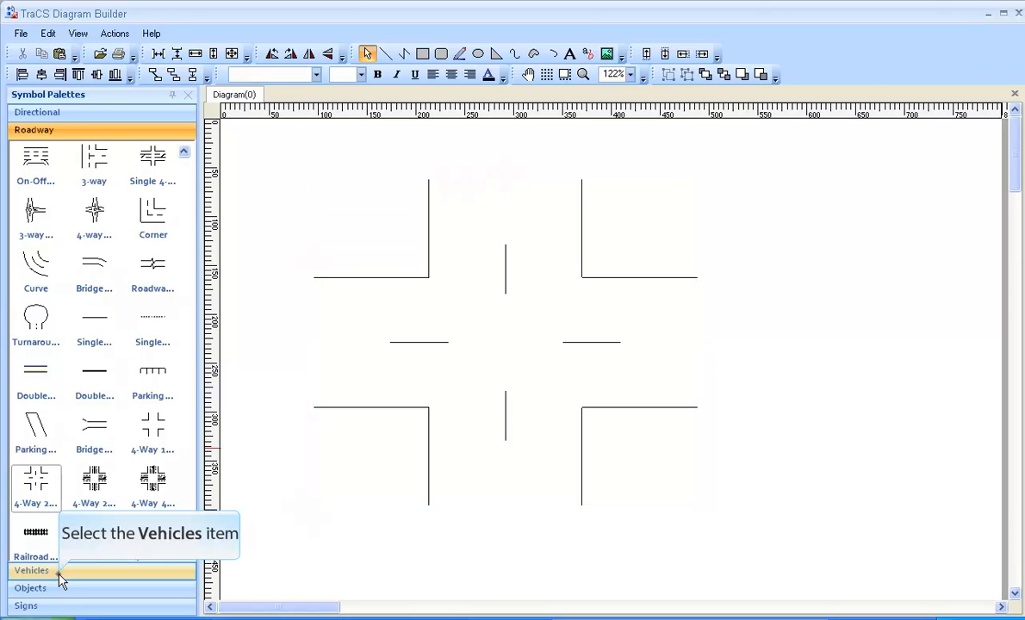
Step: Place two full-size car symbols end to end in the upper lane of the horizontal road, the second slightly overlapping the first
left_click(58, 575)
left_click_drag(96, 225, 603, 321)
left_click_drag(97, 249, 526, 305)
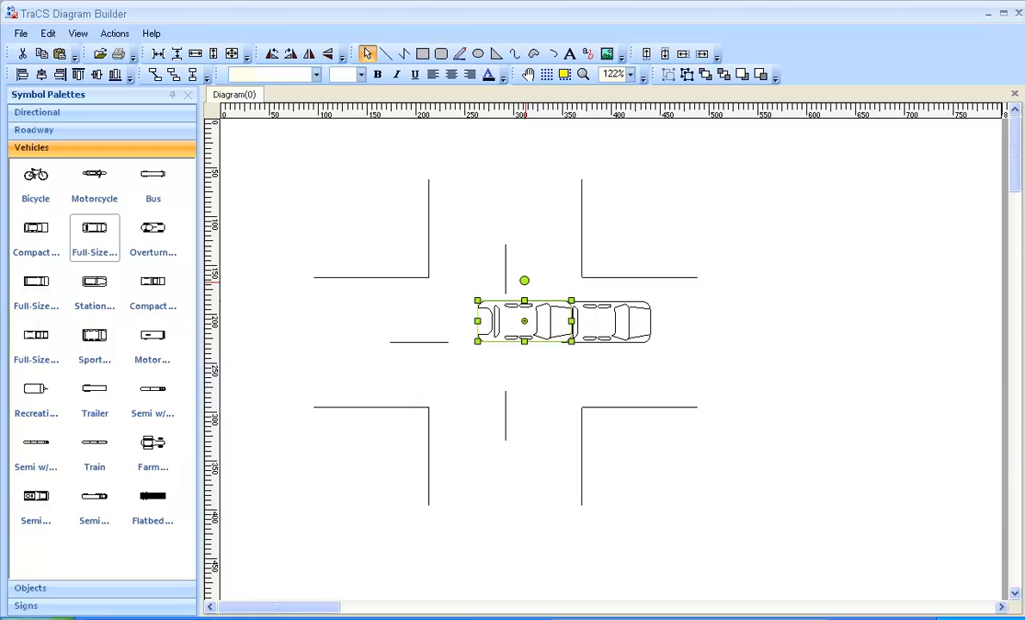
Step: Rotate the left car about 20 degrees clockwise and send it to the back
mouse_move(524, 280)
left_mouse_down()
mouse_move(531, 268)
mouse_move(543, 276)
left_mouse_up()
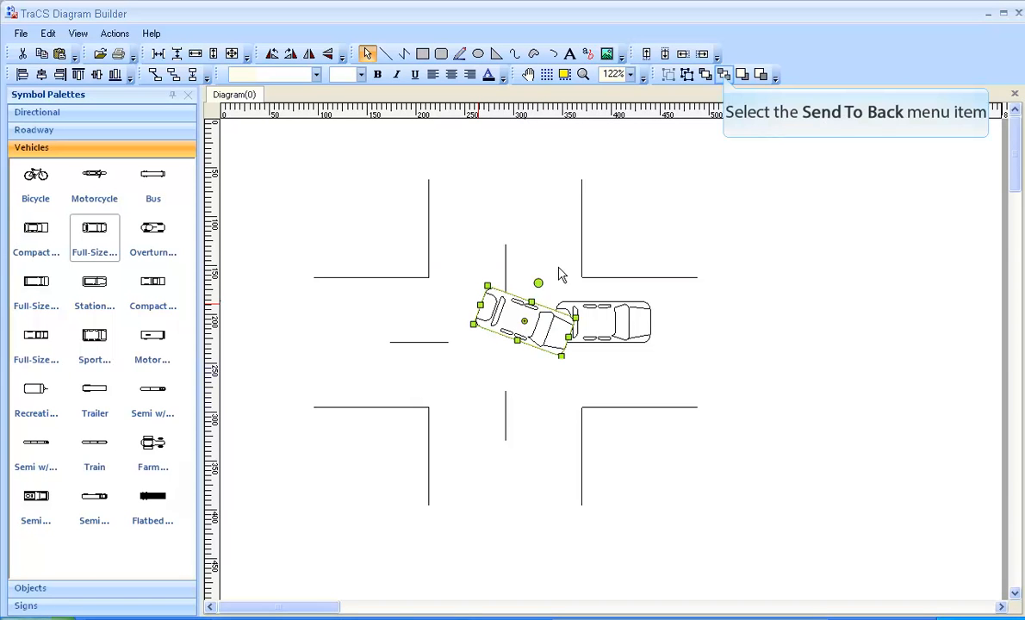
left_click(723, 76)
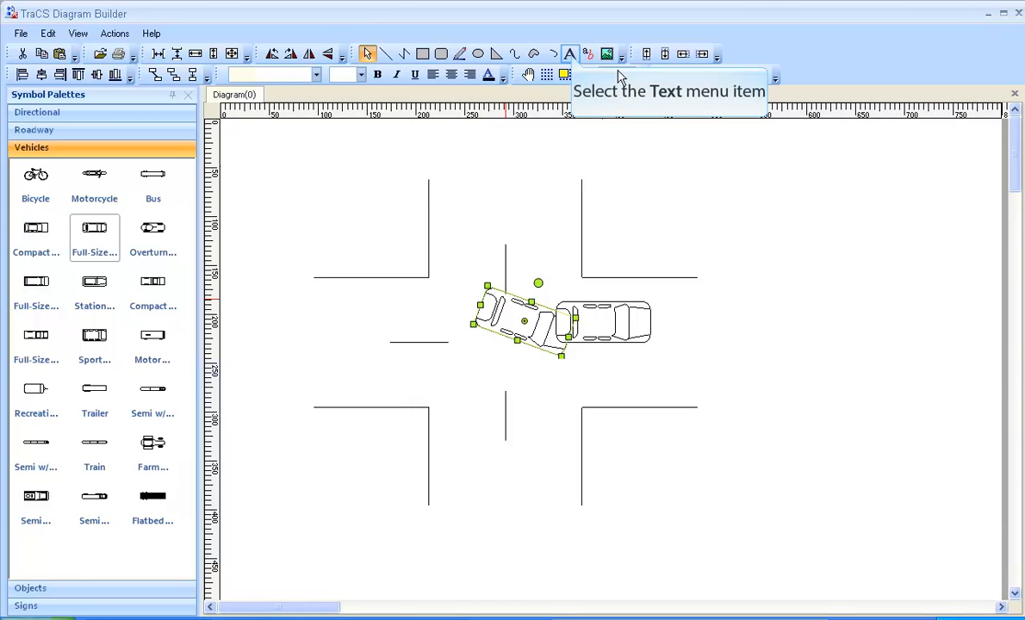
Step: Add the text label "V1" on the right car and "V2" on the rotated left car
left_click(570, 55)
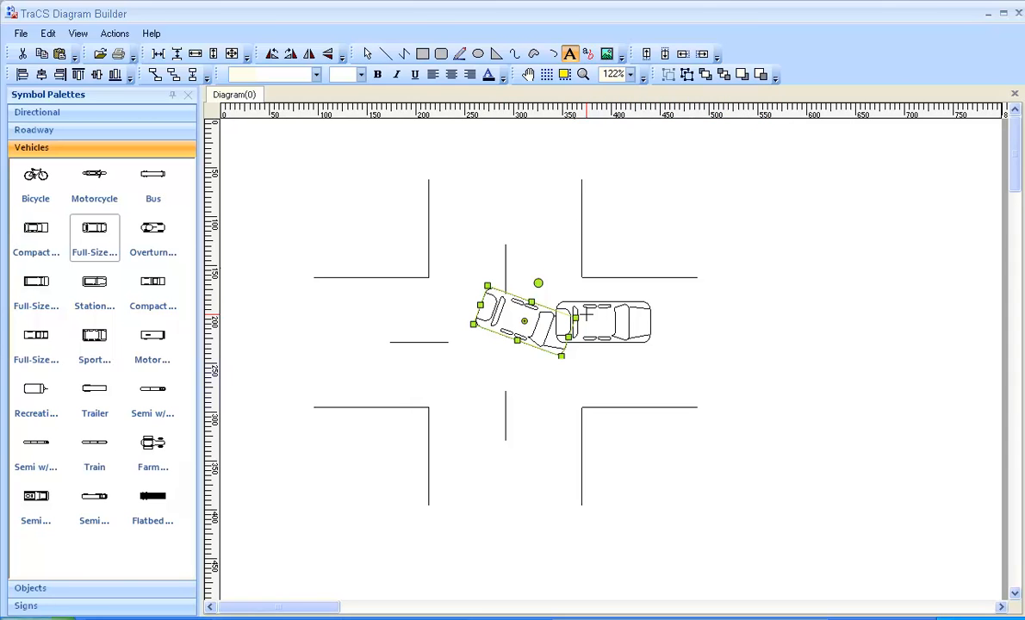
mouse_move(586, 313)
left_mouse_down()
mouse_move(593, 328)
mouse_move(615, 330)
left_mouse_up()
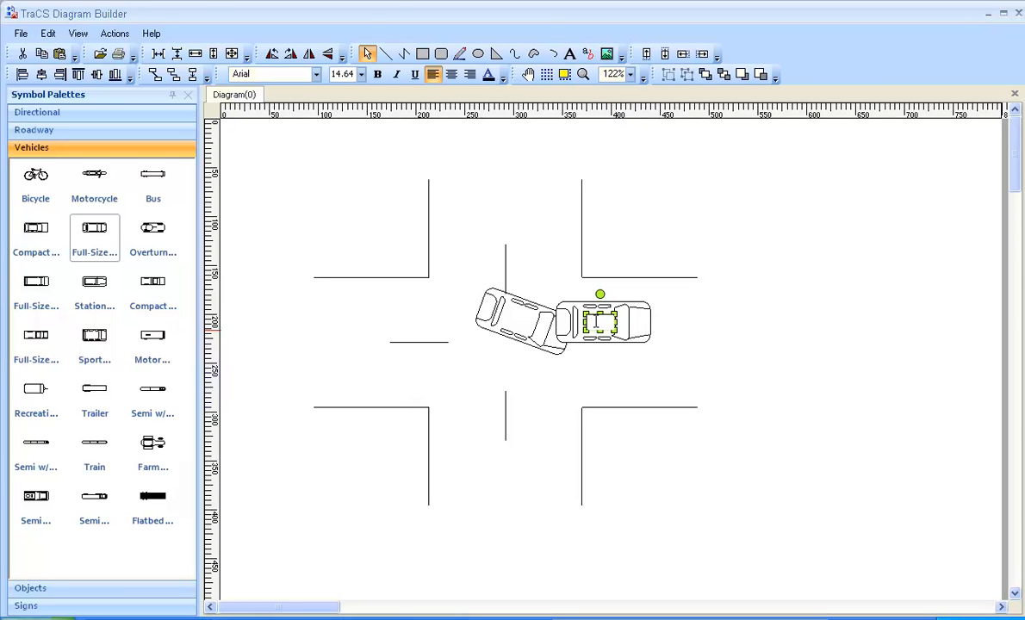
type("V1")
left_click(570, 53)
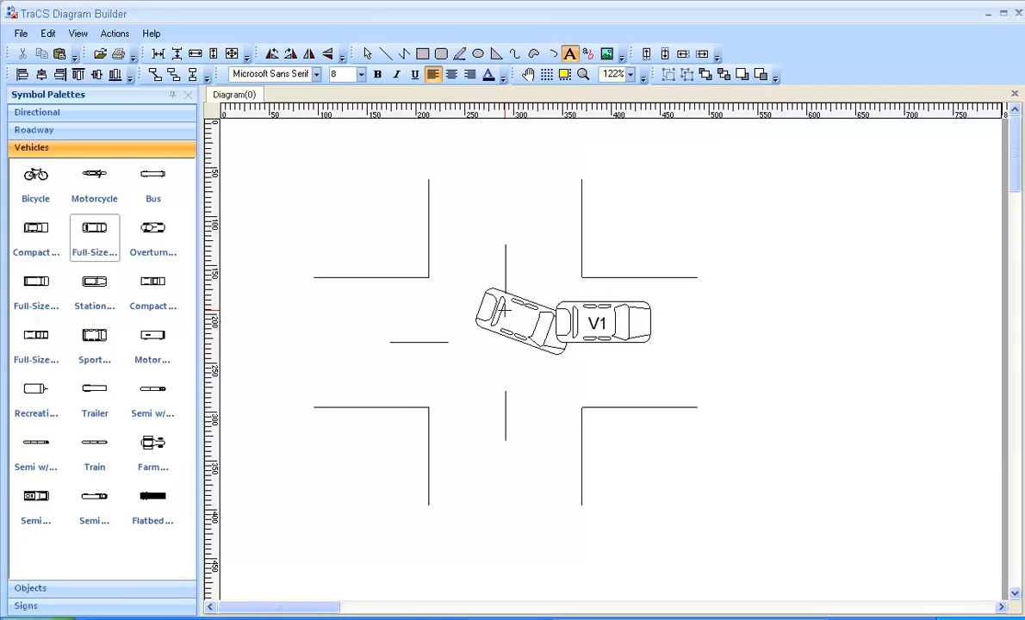
left_click(520, 321)
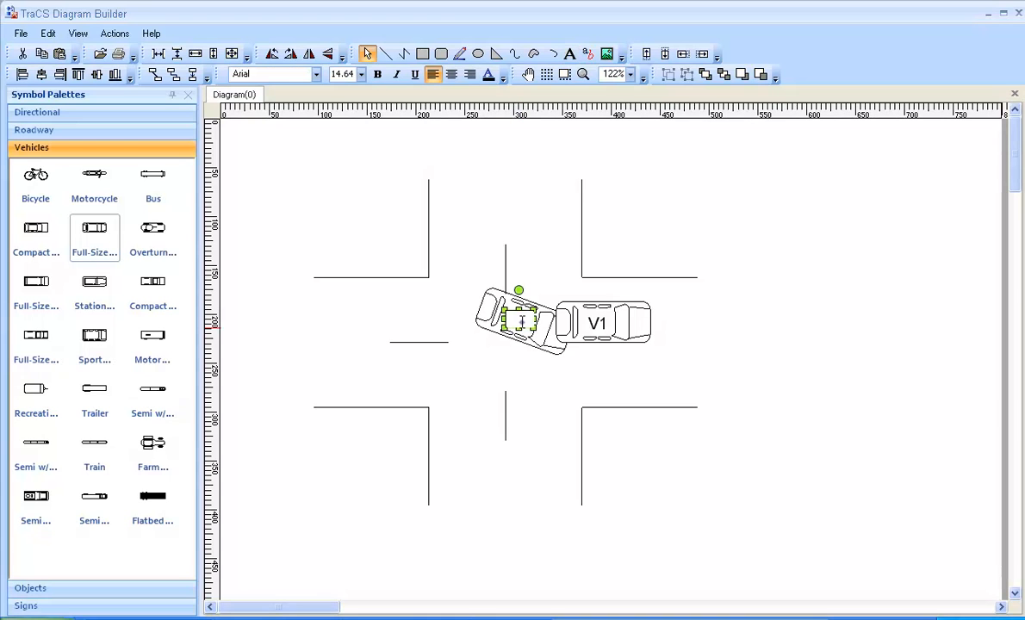
type("V2")
left_click(498, 352)
Step: Add a "Main Street" text label northeast of the intersection and rotate it to read vertically along the upper road's right edge
left_click(569, 53)
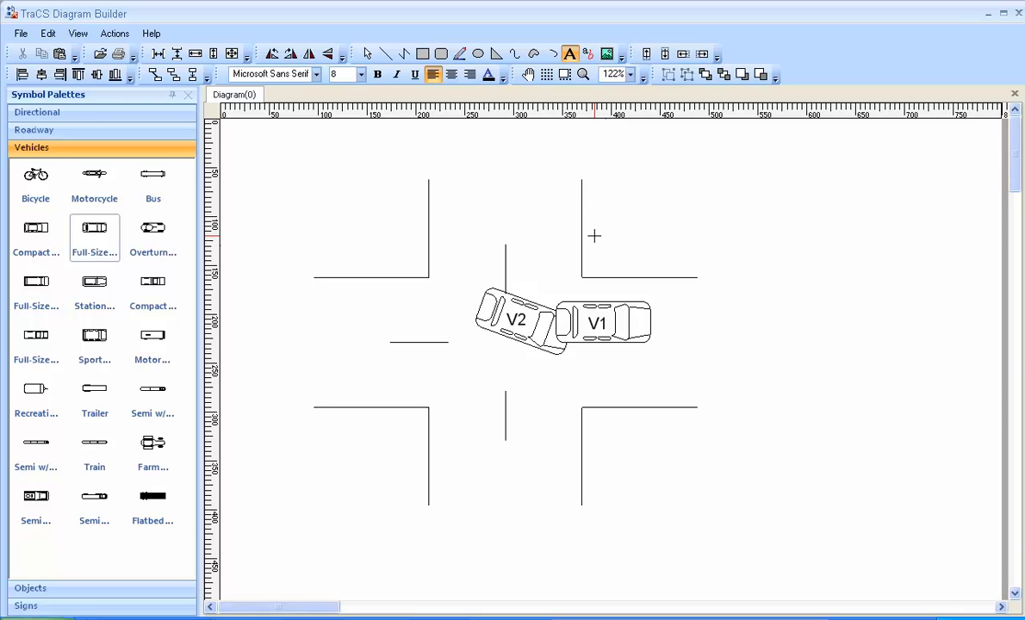
left_click_drag(593, 235, 678, 260)
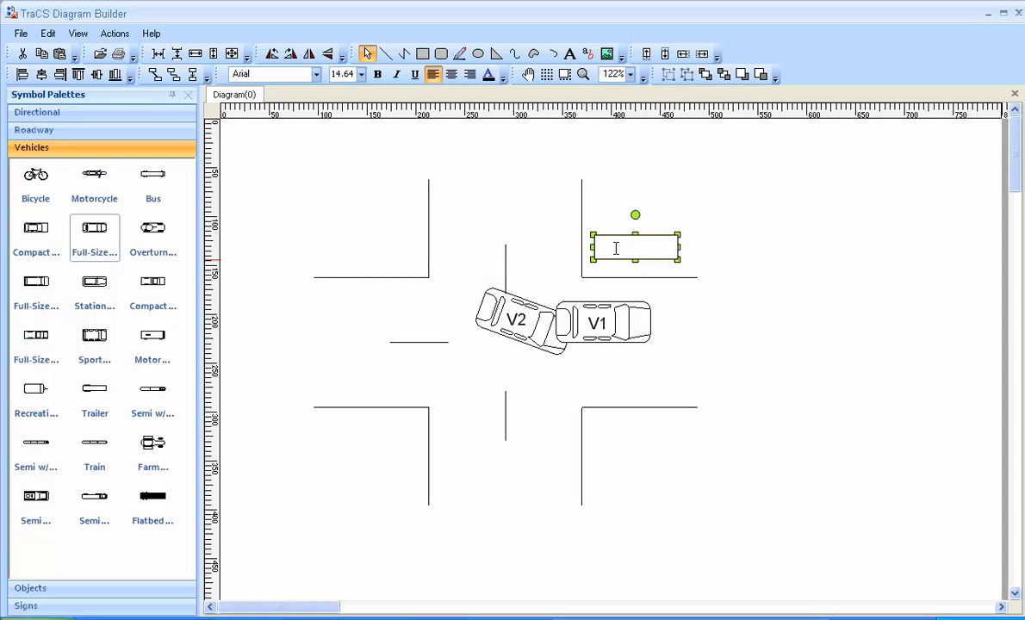
type("Main Street")
left_click(743, 268)
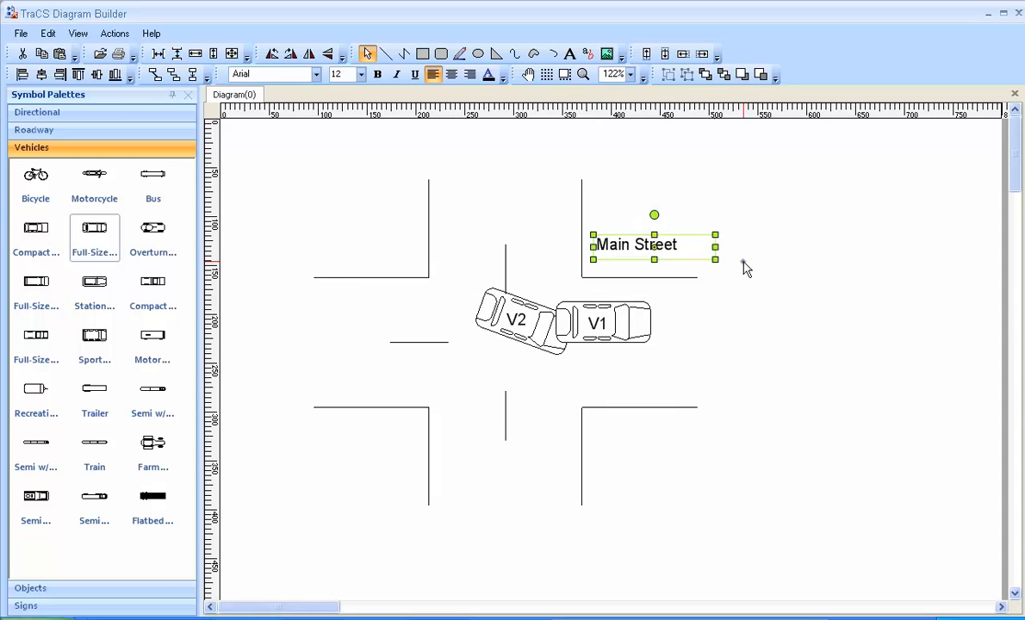
left_click(662, 247)
left_click_drag(653, 212, 598, 201)
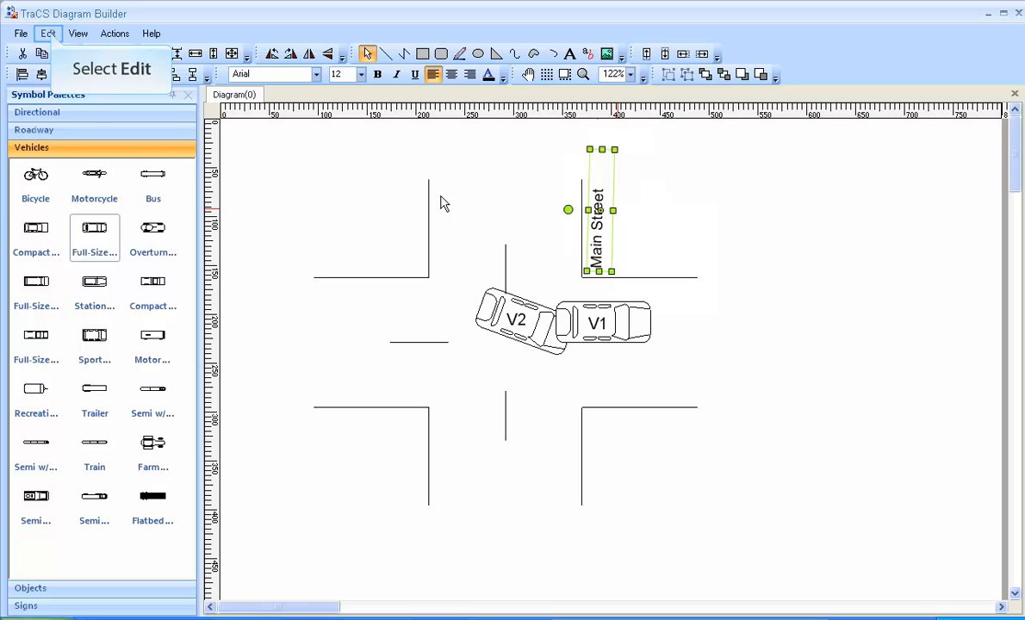
Step: Duplicate the vertical Main Street label by copy and paste, and move the copy beside the upper road's left edge
left_click(52, 39)
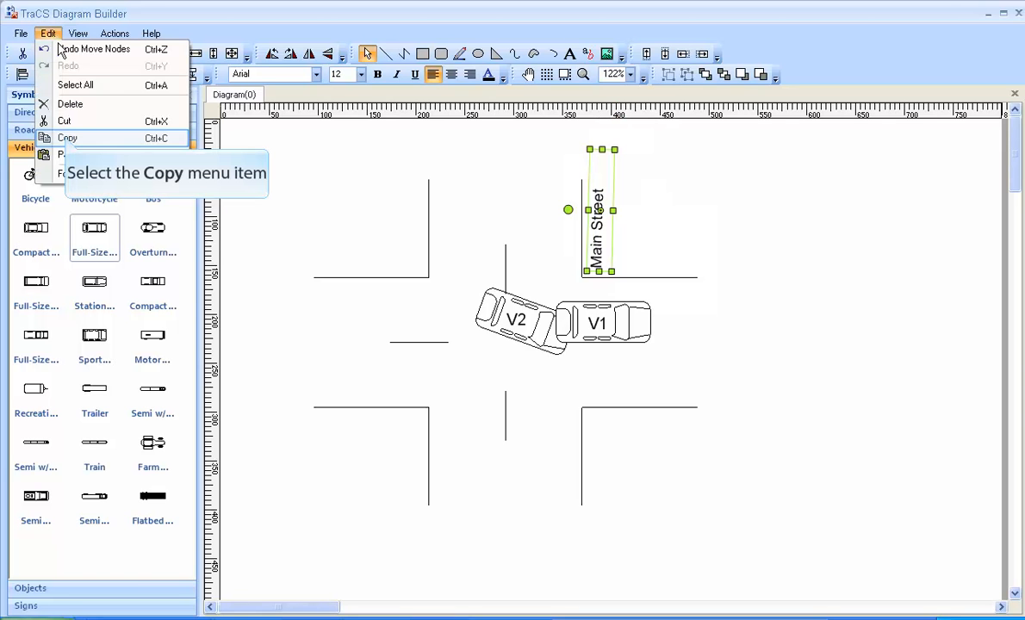
left_click(68, 143)
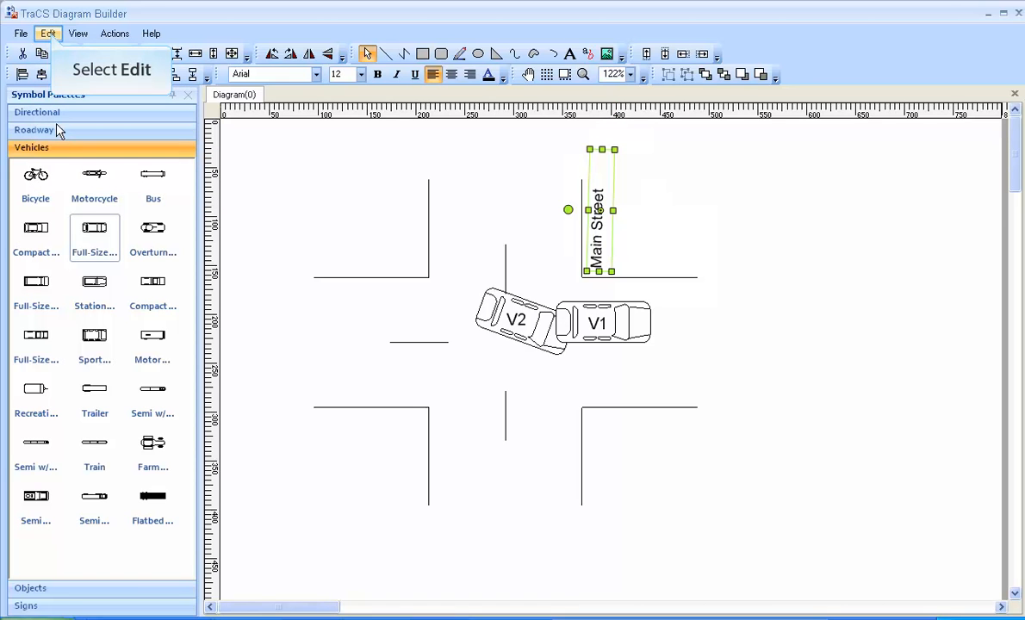
left_click(49, 34)
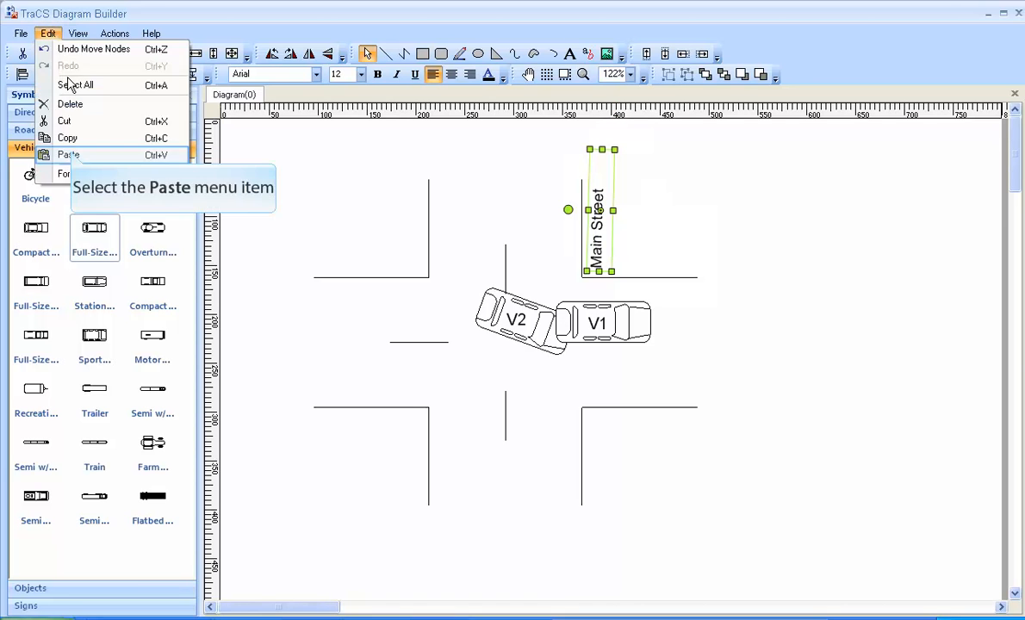
left_click(69, 153)
left_click_drag(613, 206, 420, 215)
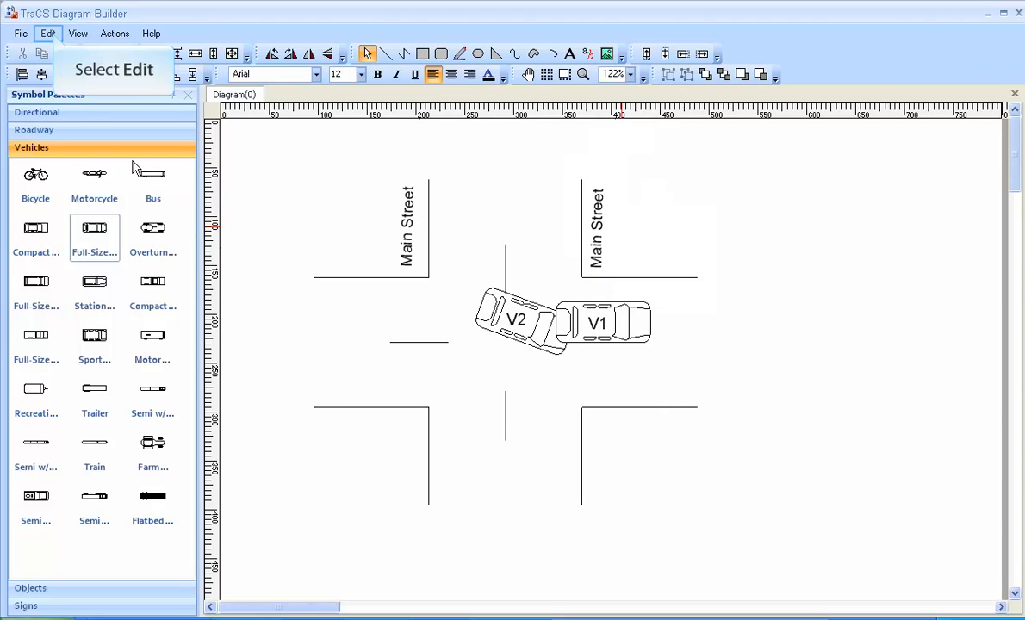
Step: Undo the move of the duplicate Main Street label and delete that copy
left_click(51, 34)
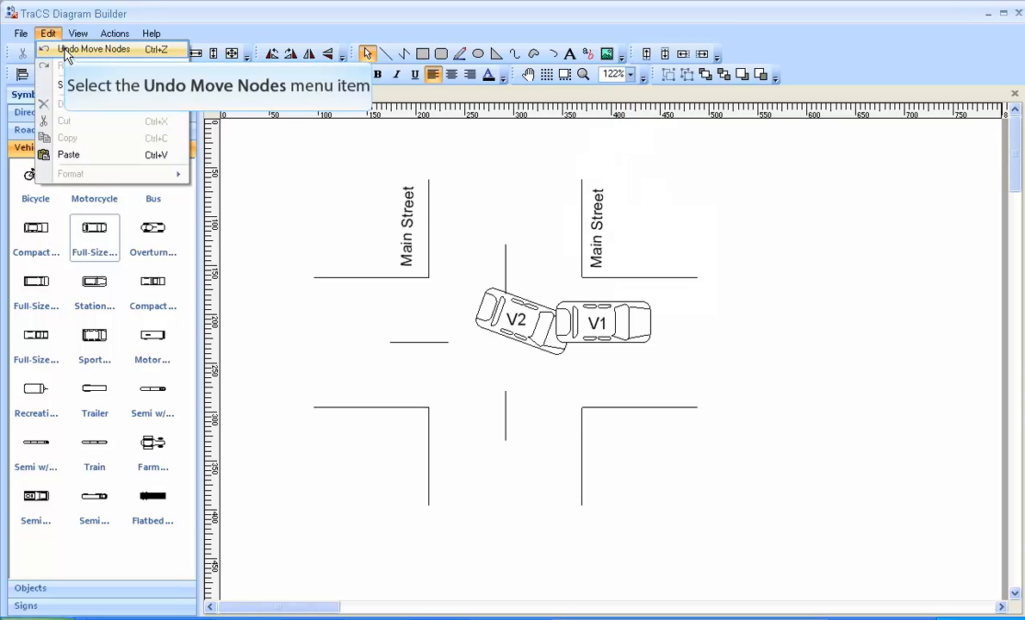
left_click(63, 46)
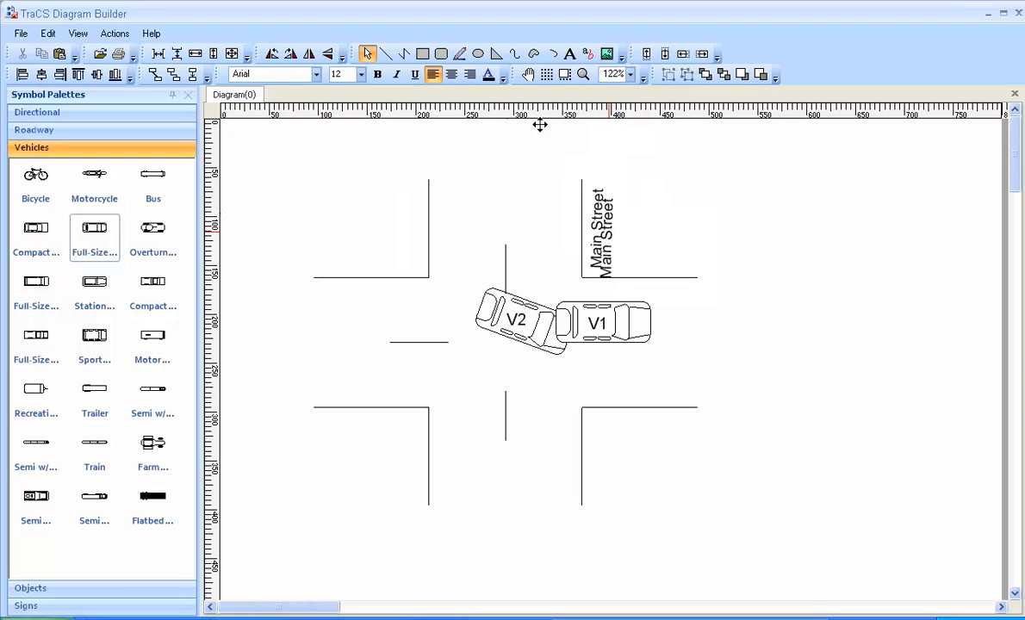
left_click(607, 231)
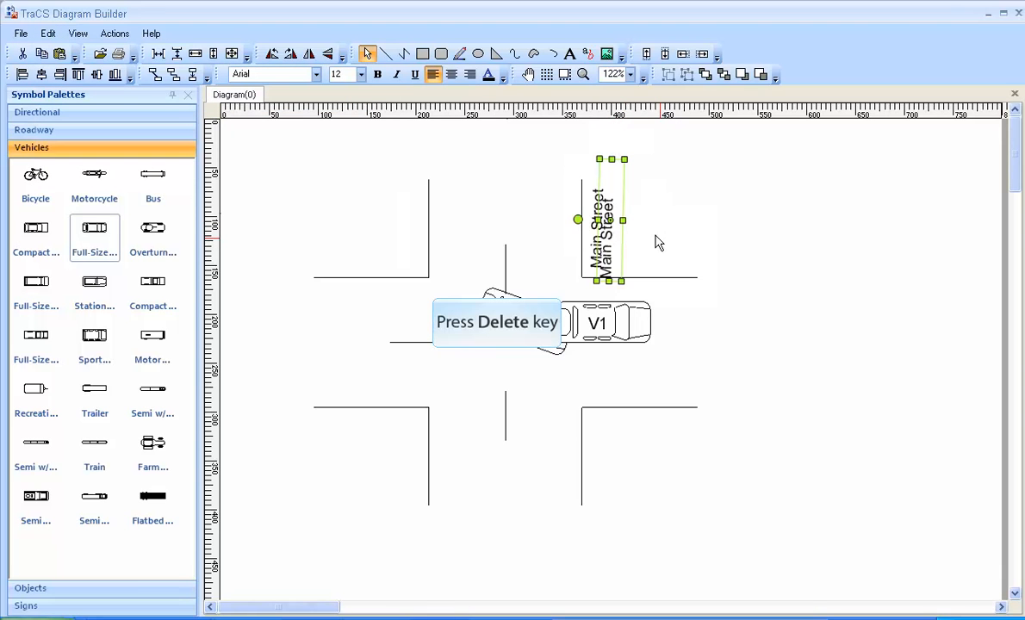
key("Delete")
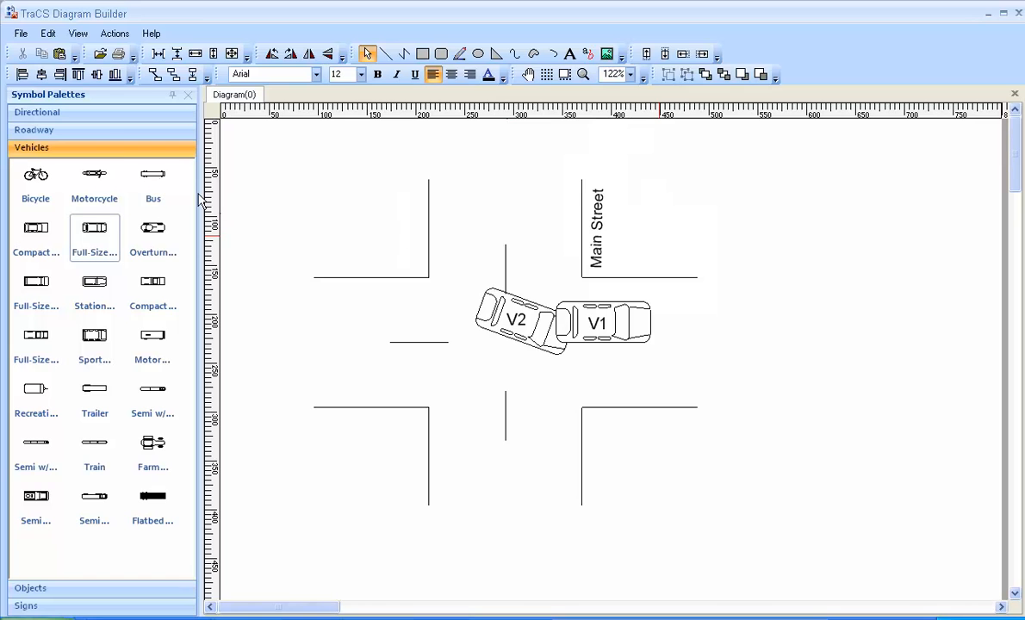
Step: Place an Arrow symbol just above the road northeast of the intersection and flip it horizontally to point left
left_click(79, 111)
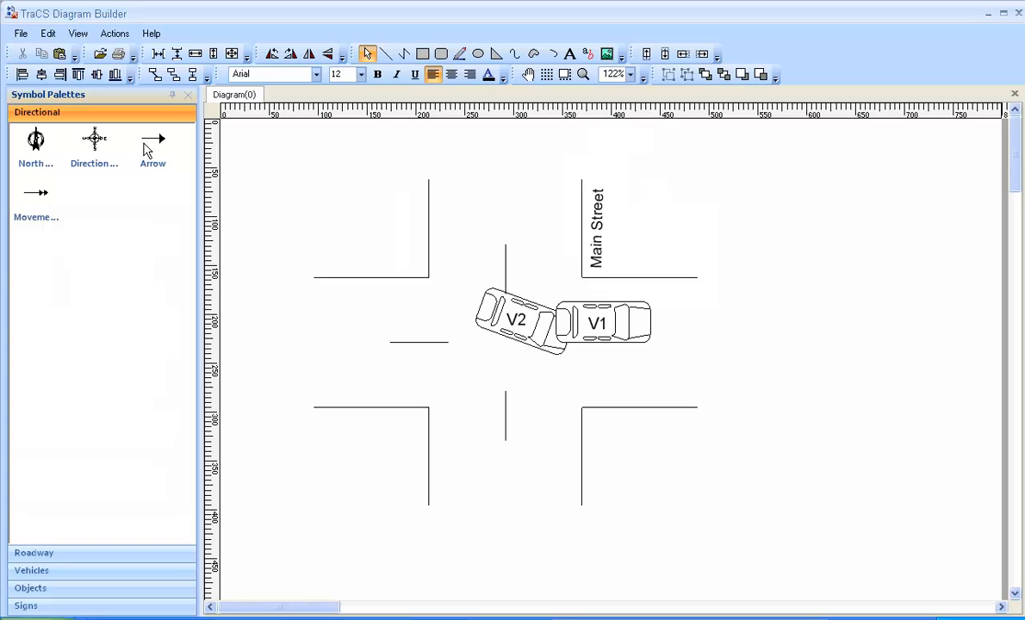
left_click_drag(143, 153, 670, 256)
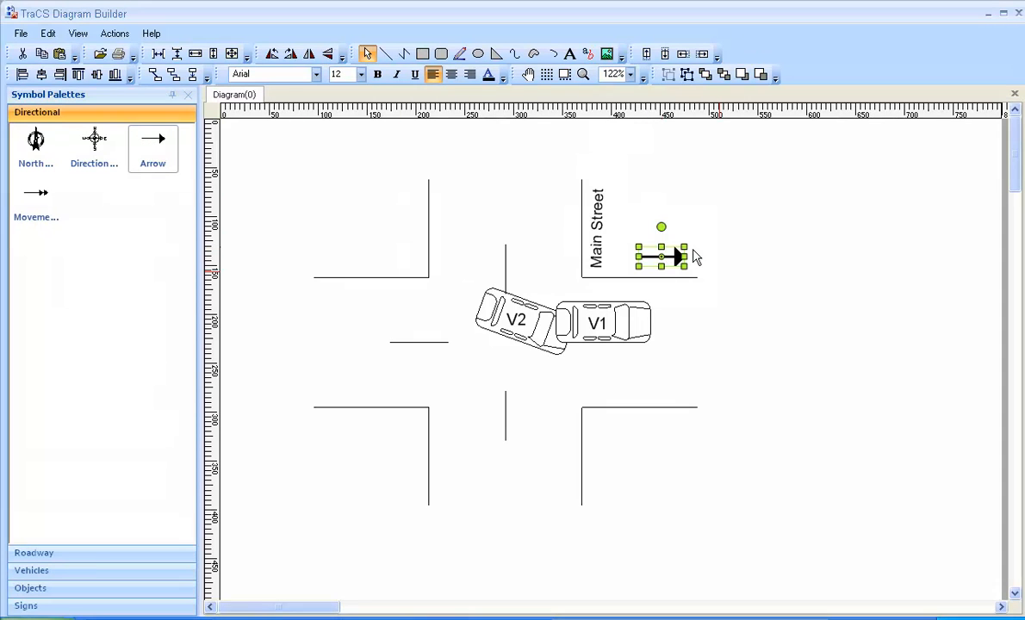
left_click(719, 272)
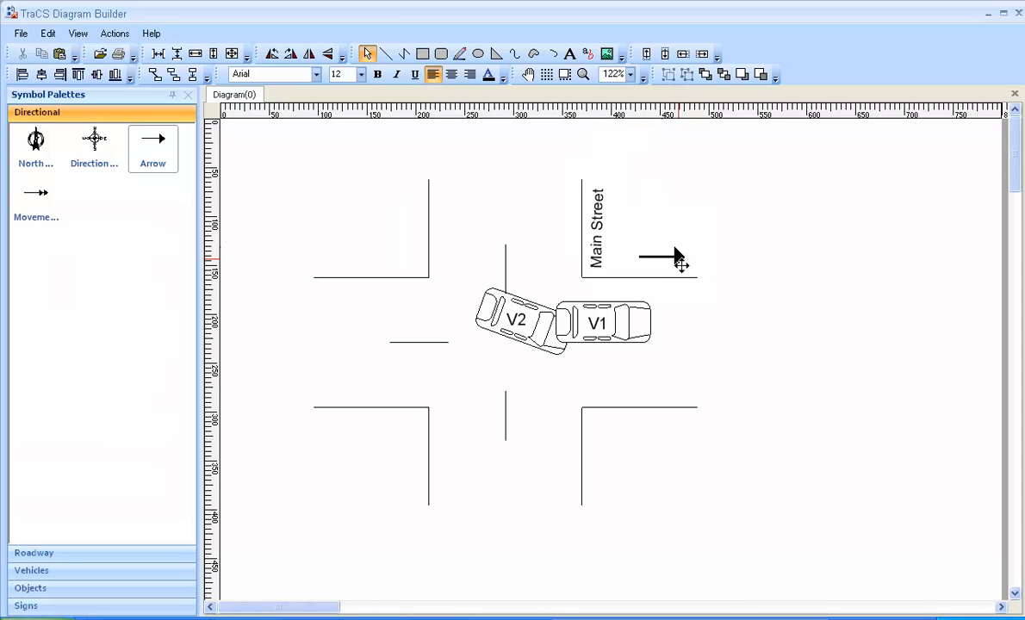
left_click(677, 257)
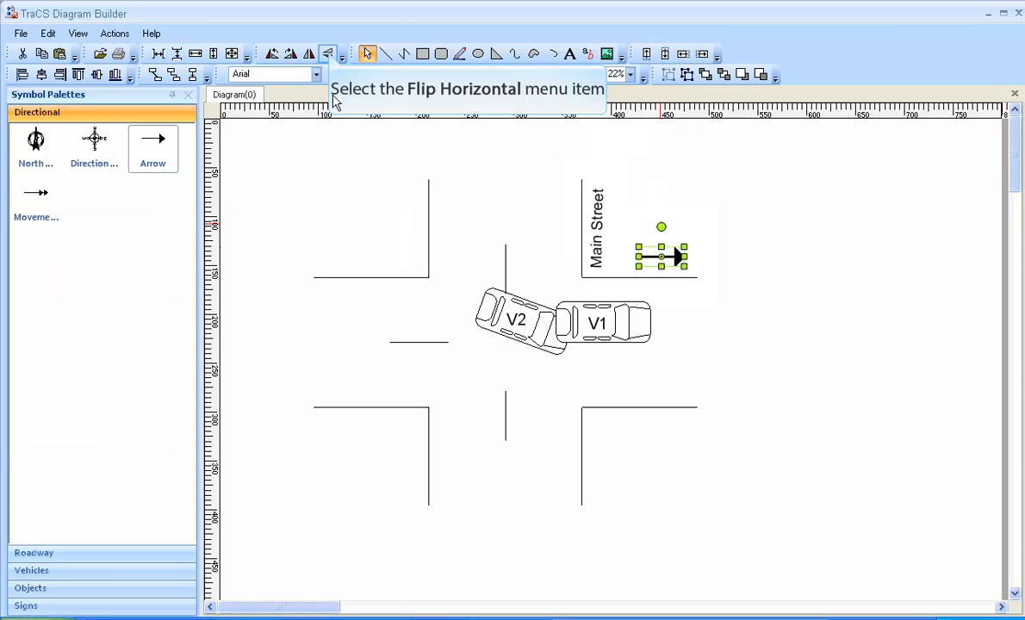
left_click(330, 57)
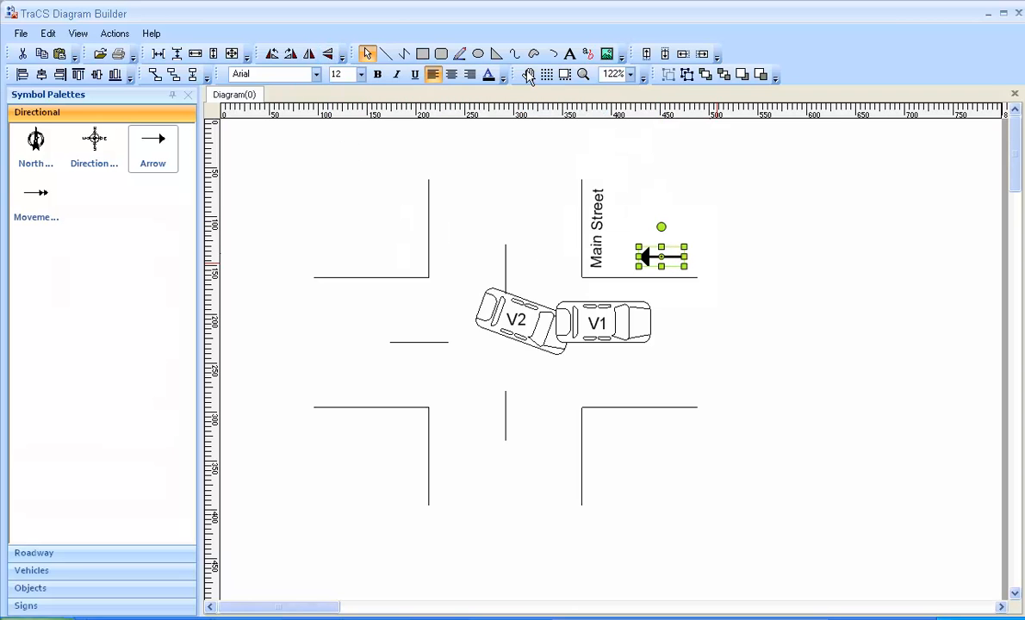
left_click(716, 269)
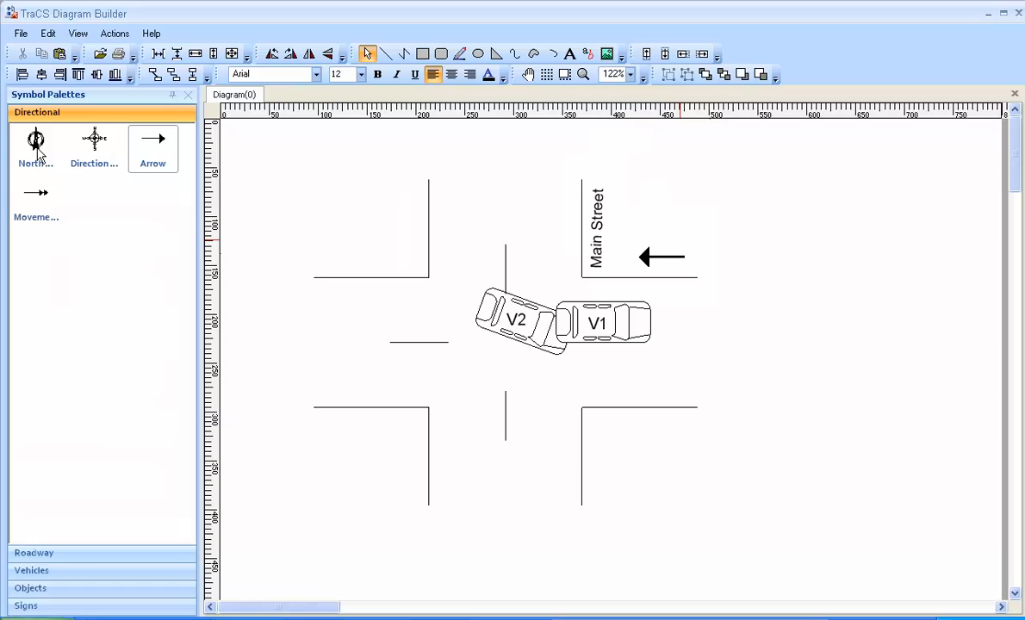
Step: Place the North arrow symbol in the diagram's upper-right area and rotate it about 35 degrees clockwise
left_click_drag(35, 142, 791, 187)
left_click_drag(789, 134, 822, 149)
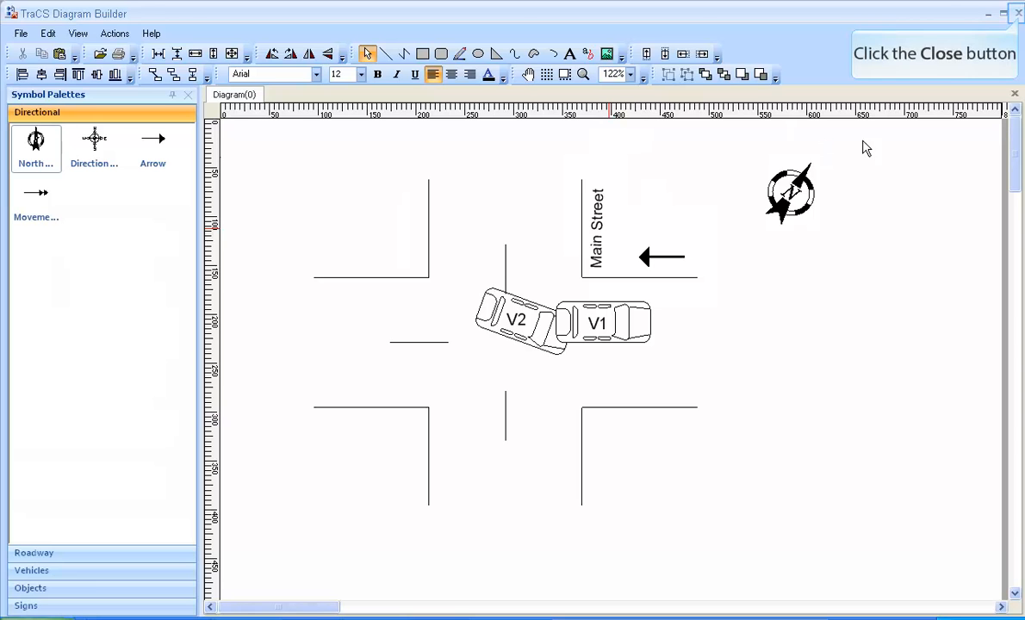
Step: Close the diagram builder and the TraCS Diagram Tool window, and check the finished diagram in the crash report form
left_click(1018, 15)
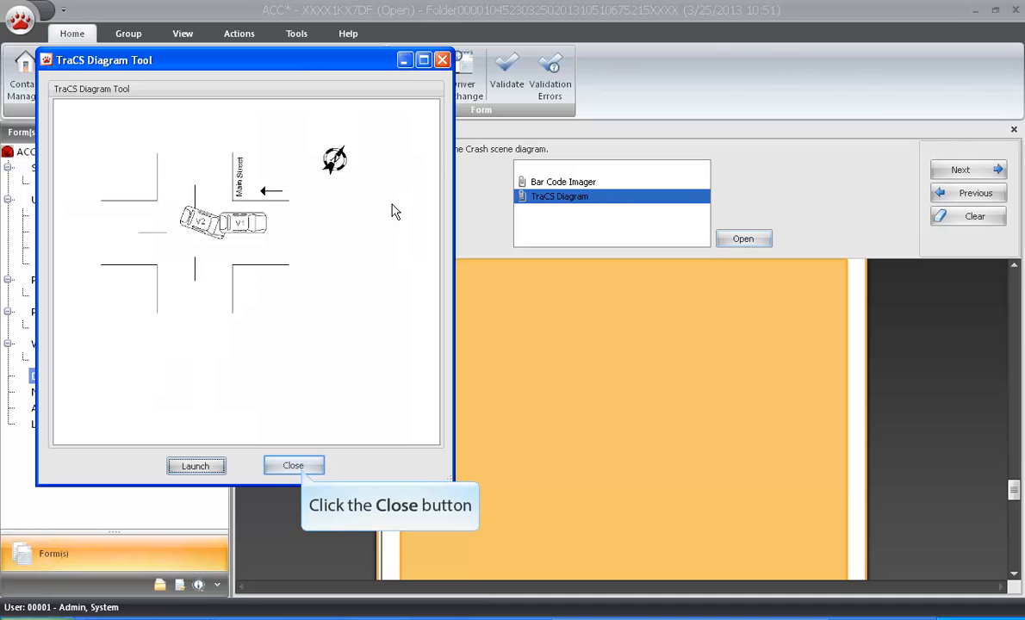
left_click(292, 466)
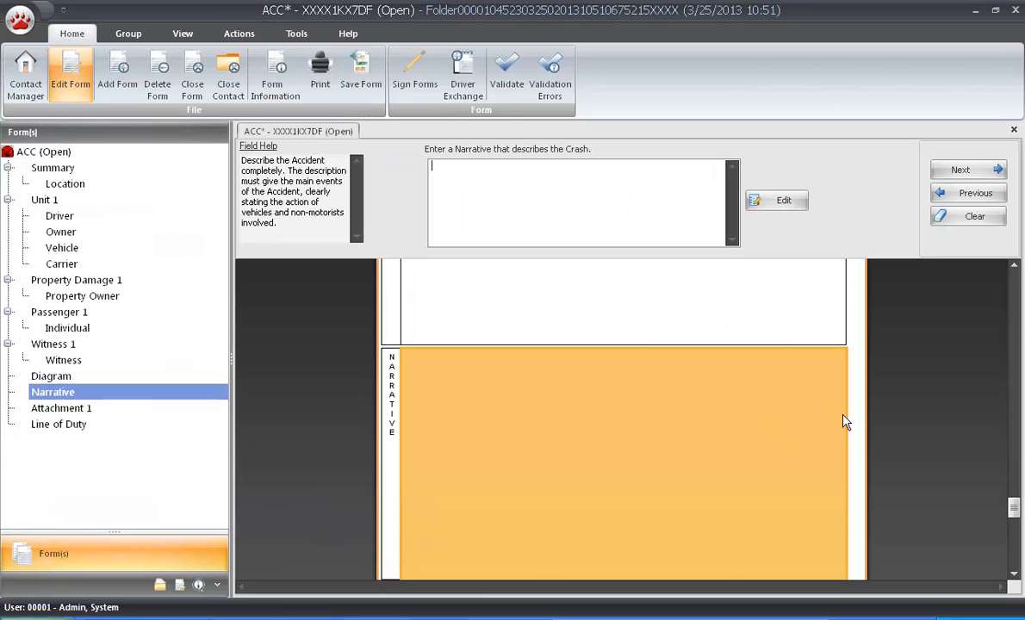
left_click(1014, 266)
left_click(1013, 266)
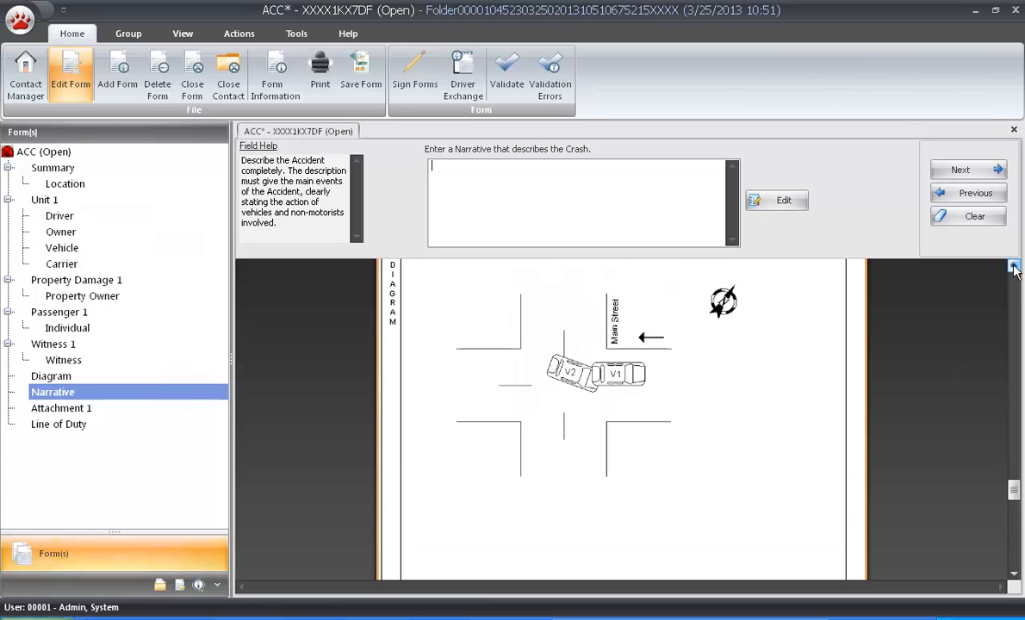
left_click(1014, 266)
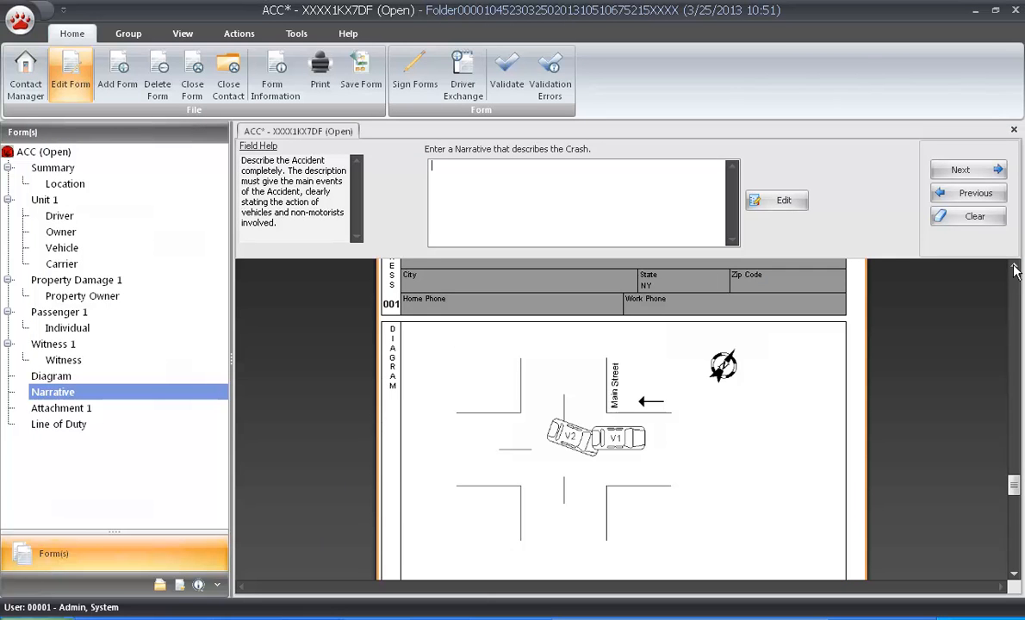